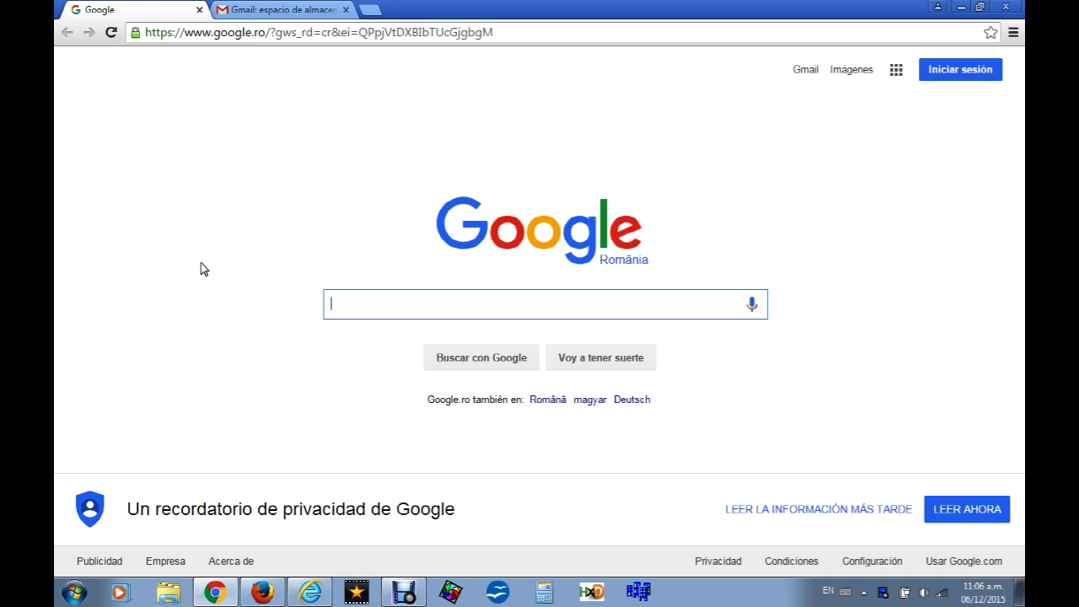
- Compare the Google pages in Chrome, Internet Explorer and Firefox, highlighting the footer and language links
left_click_drag(621, 572, 692, 558)
left_click(183, 262)
left_click_drag(720, 412, 532, 407)
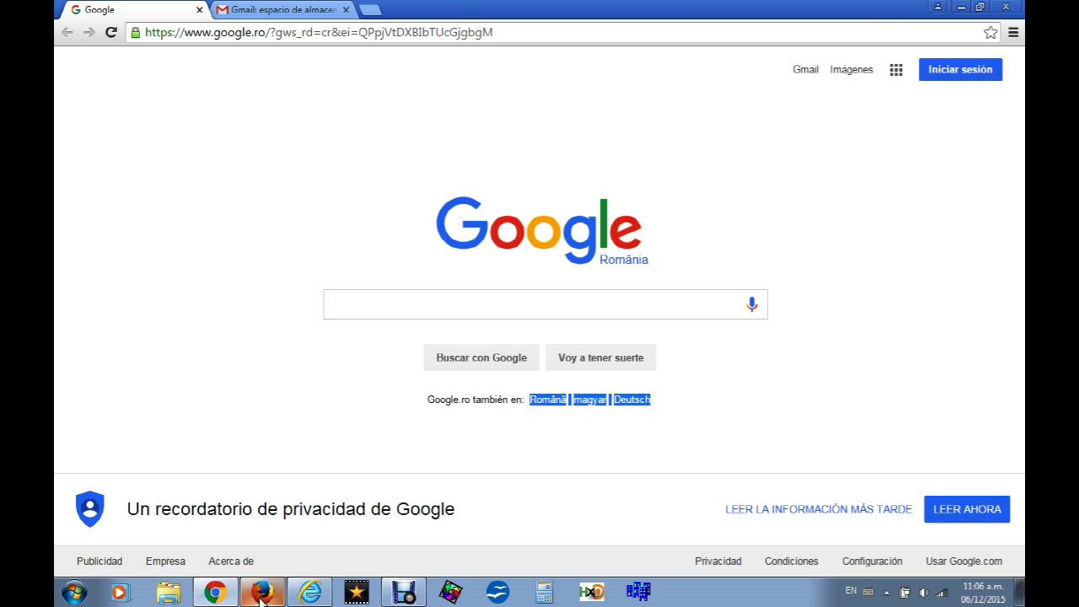
left_click(310, 592)
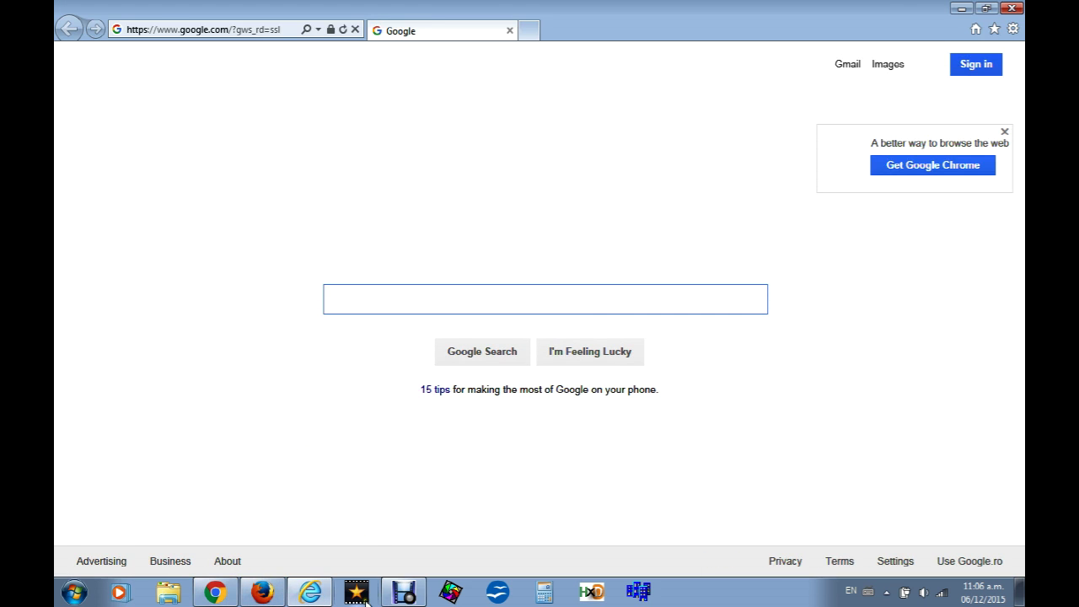
left_click(262, 592)
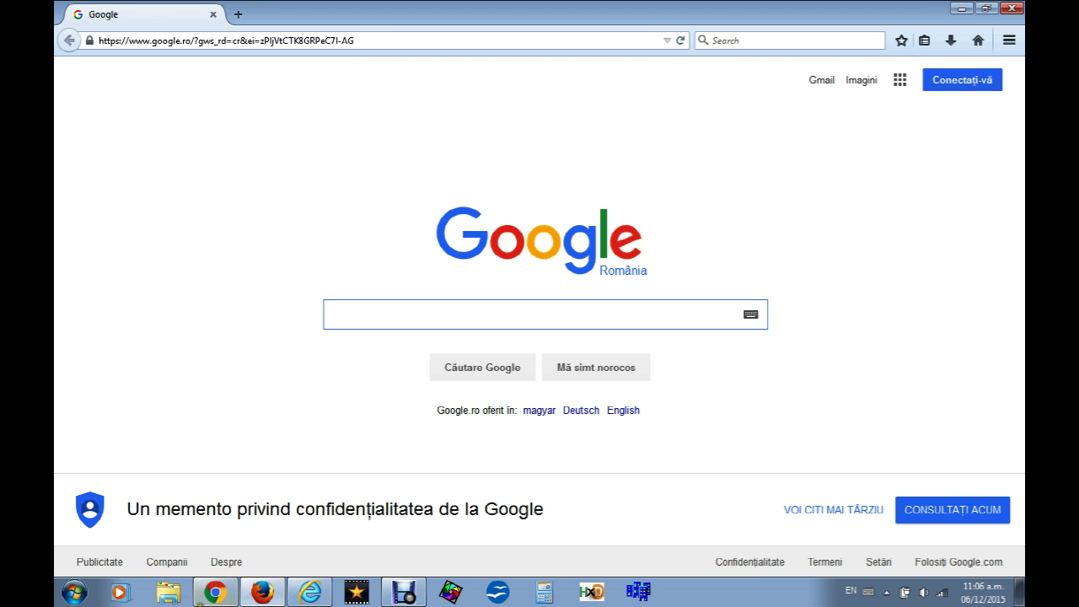
left_click(207, 595)
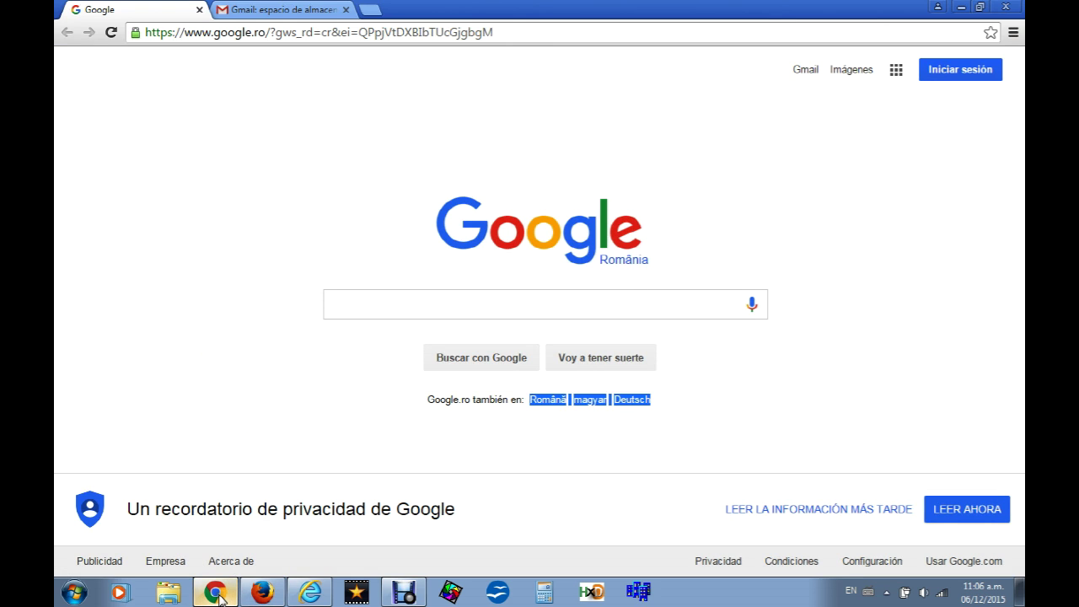
left_click(1013, 34)
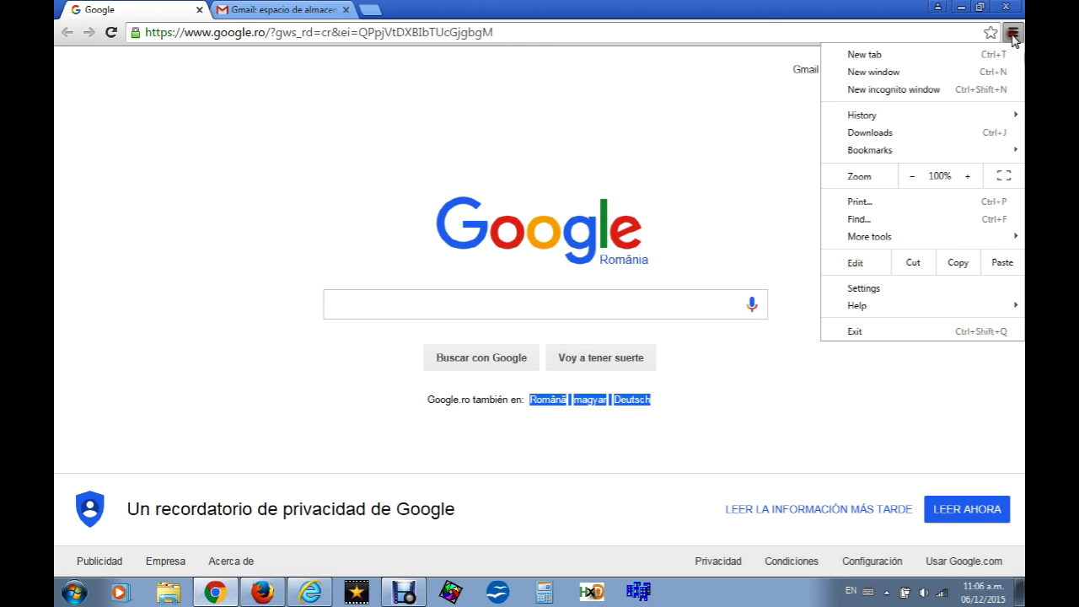
left_click(868, 294)
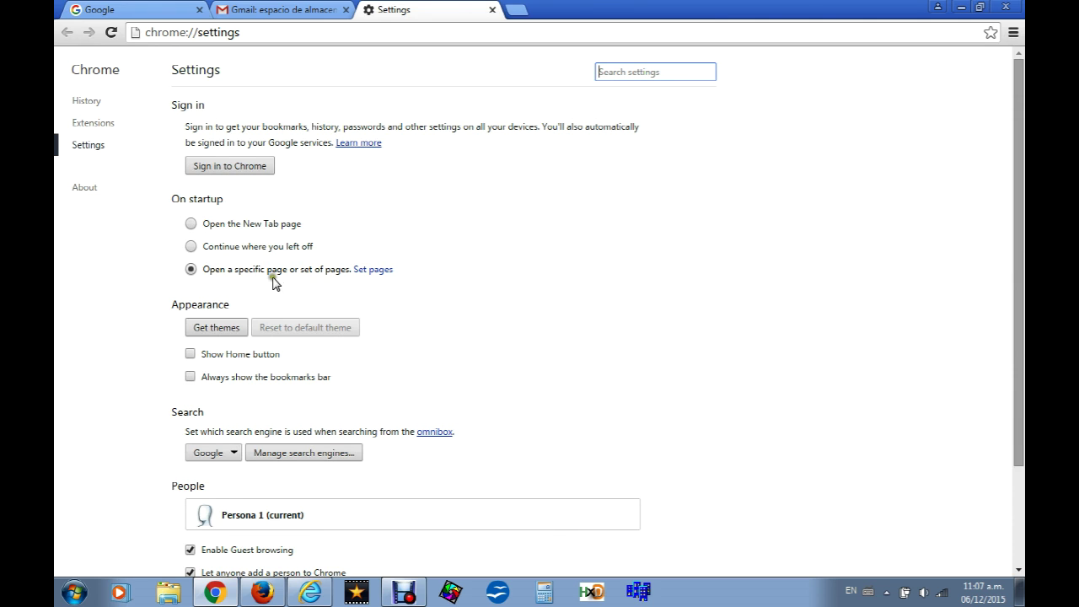
left_click(359, 272)
left_click(653, 277)
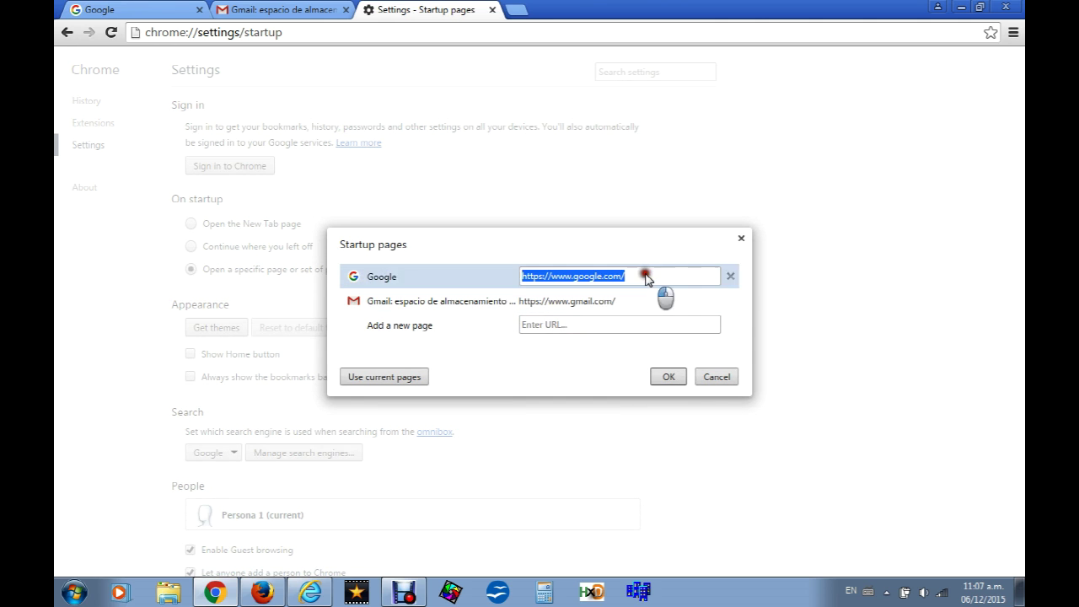
left_click(640, 278)
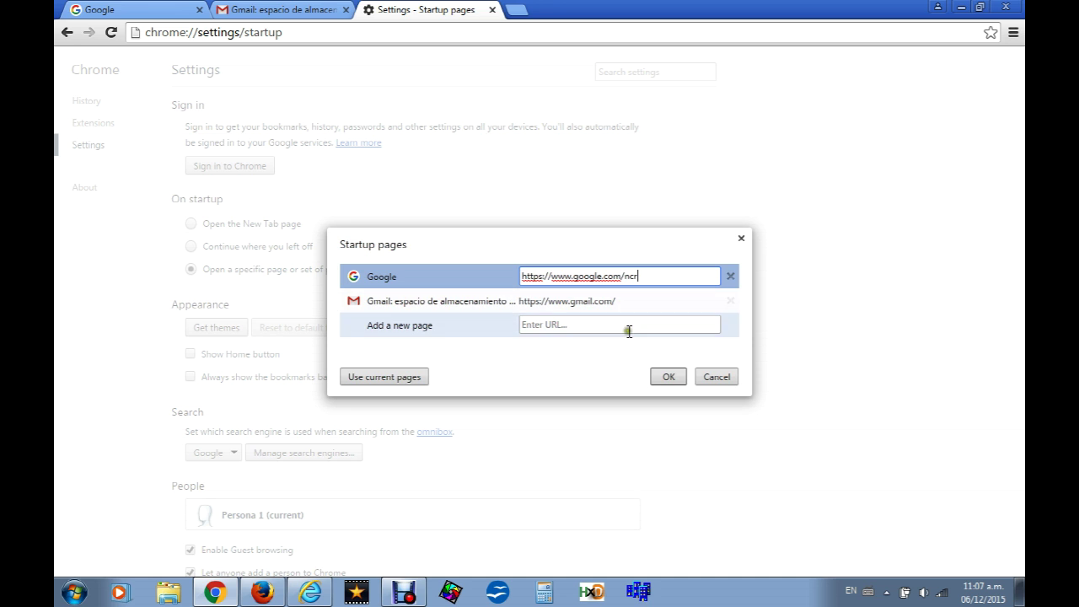
left_click(678, 379)
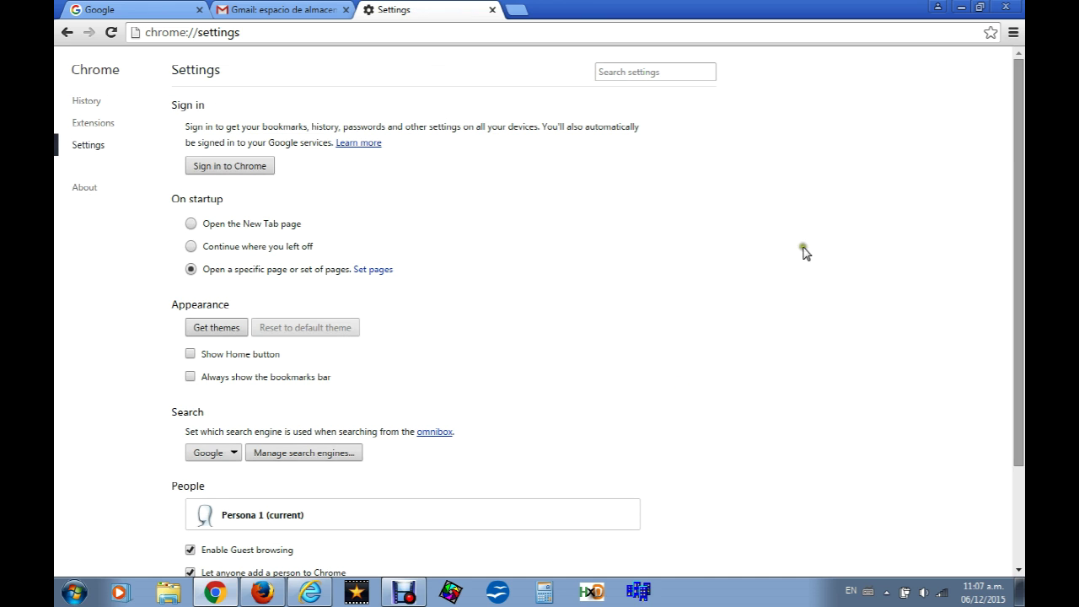
left_click(1005, 8)
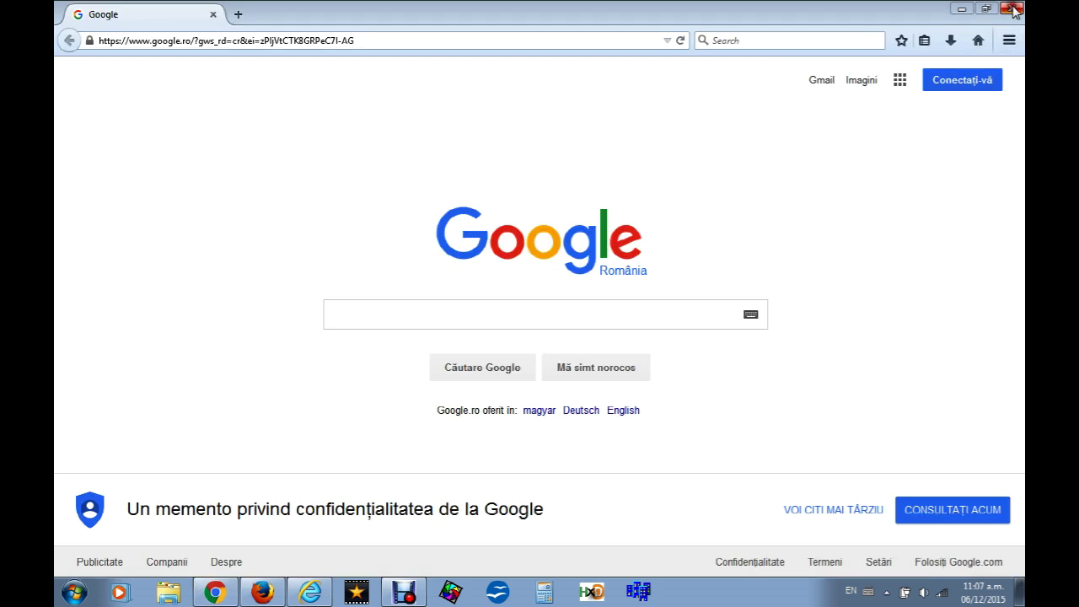
left_click(261, 592)
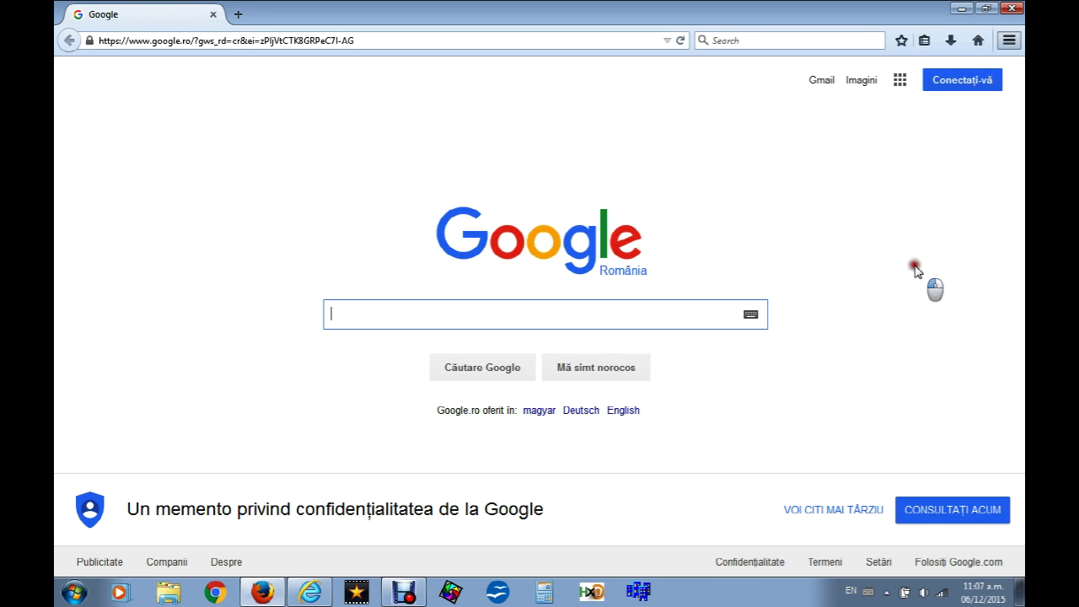
key("alt+t")
key("o")
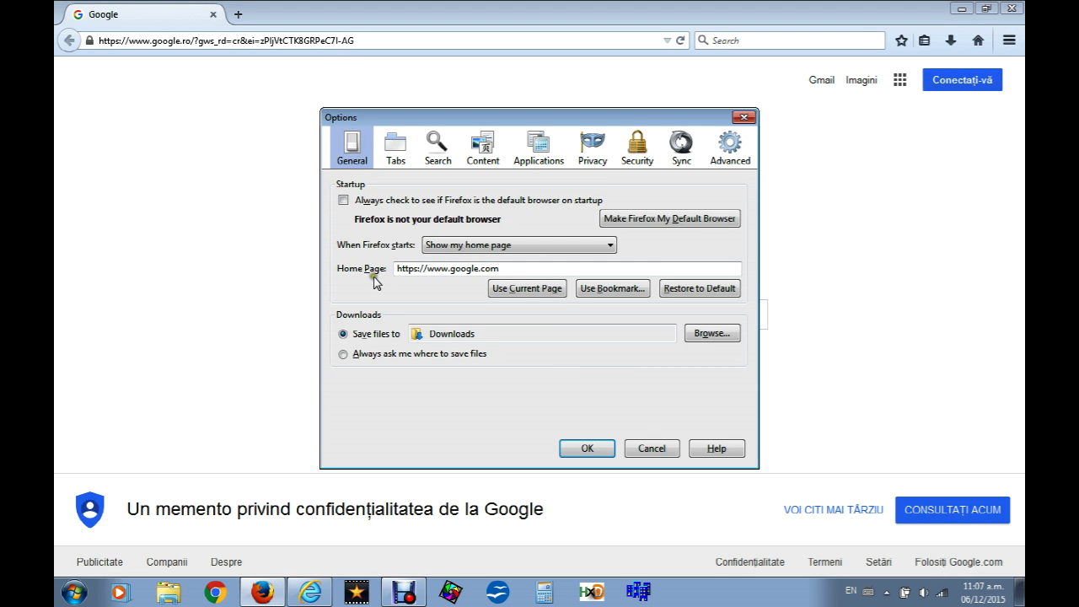
left_click(515, 271)
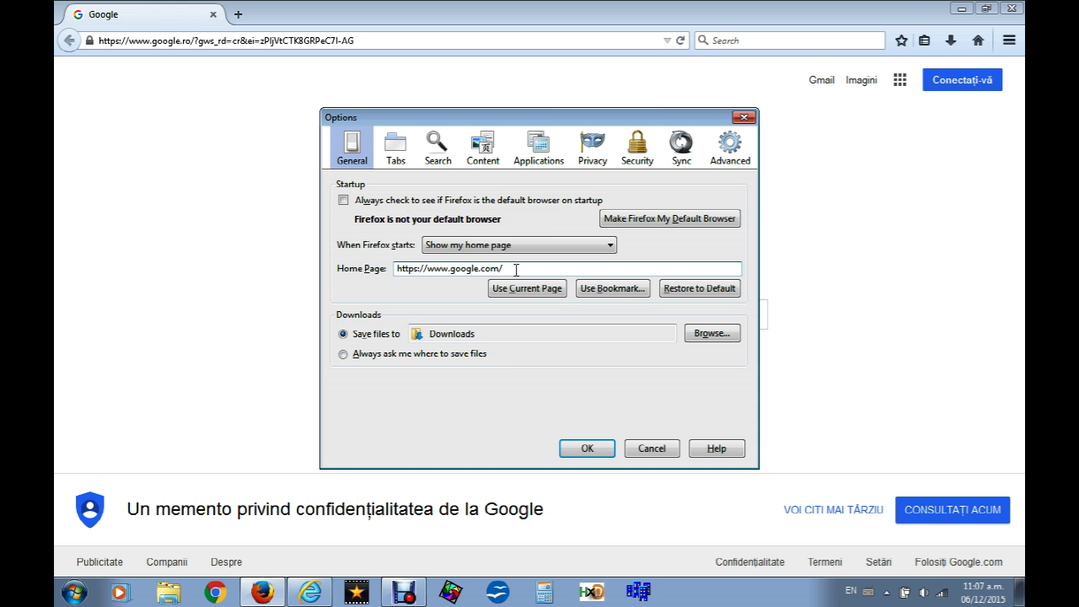
type("/nc")
left_click(568, 450)
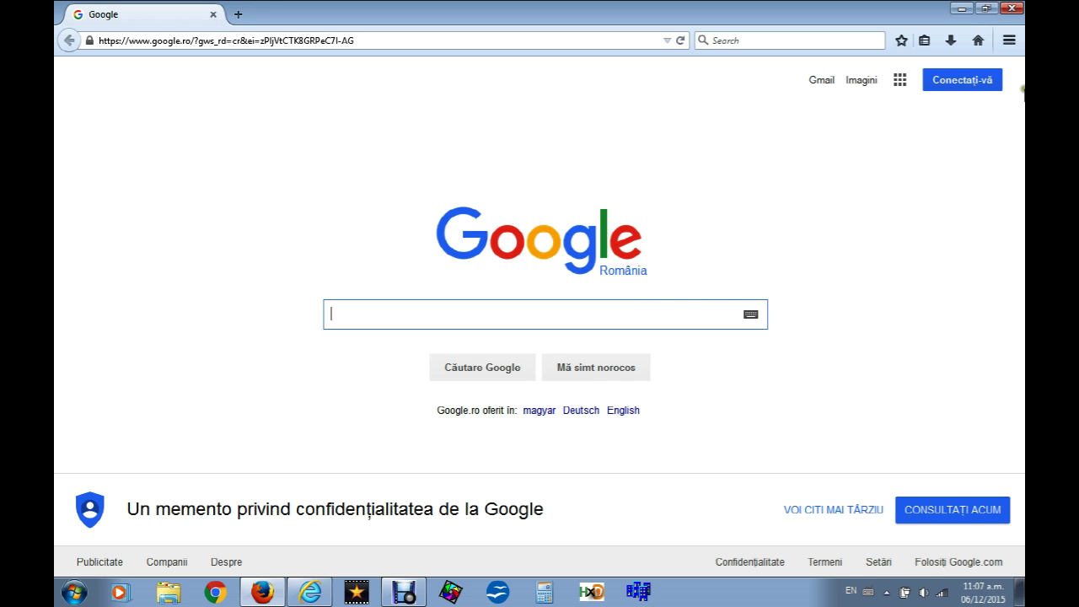
left_click(1012, 8)
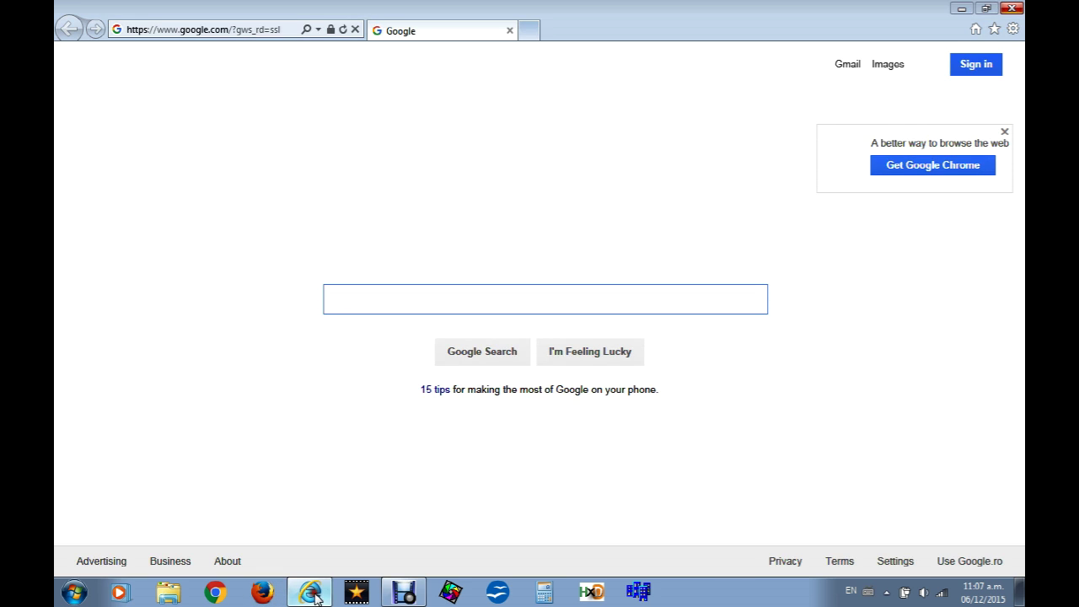
left_click(312, 593)
left_click(299, 597)
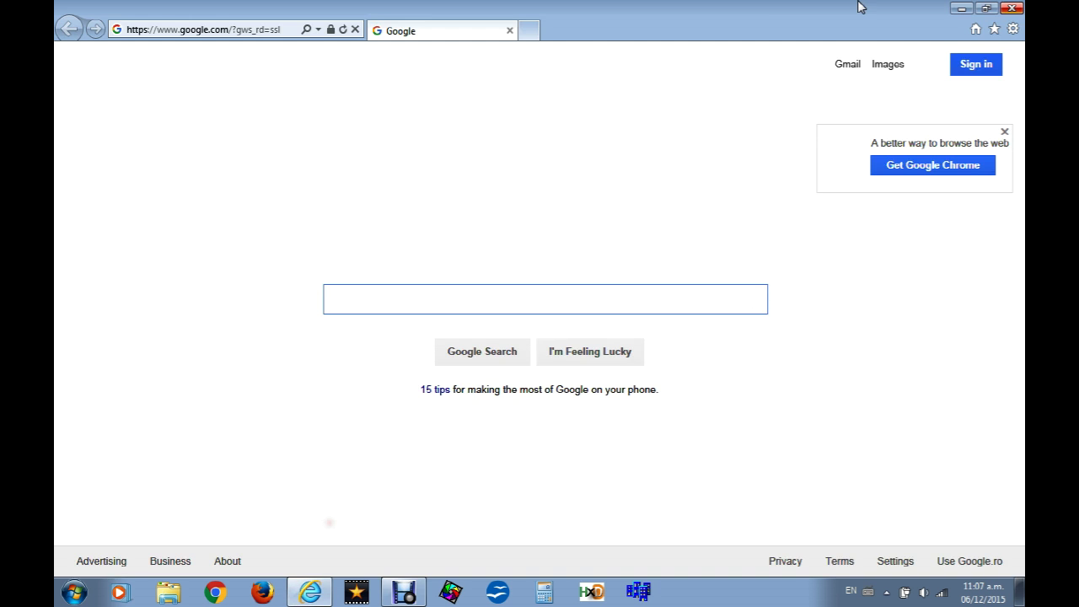
left_click(1013, 29)
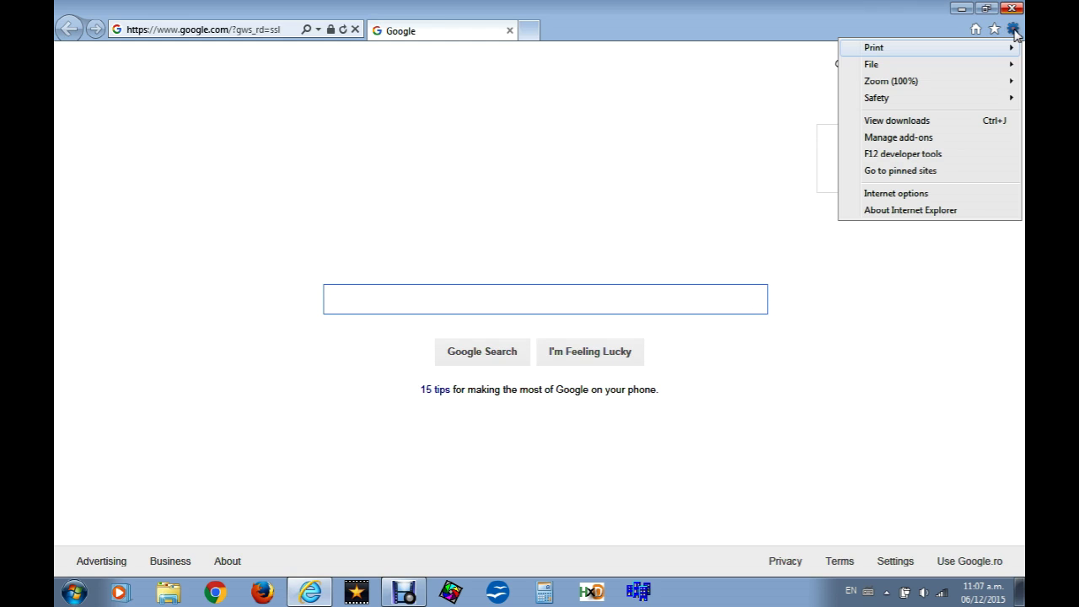
left_click(896, 193)
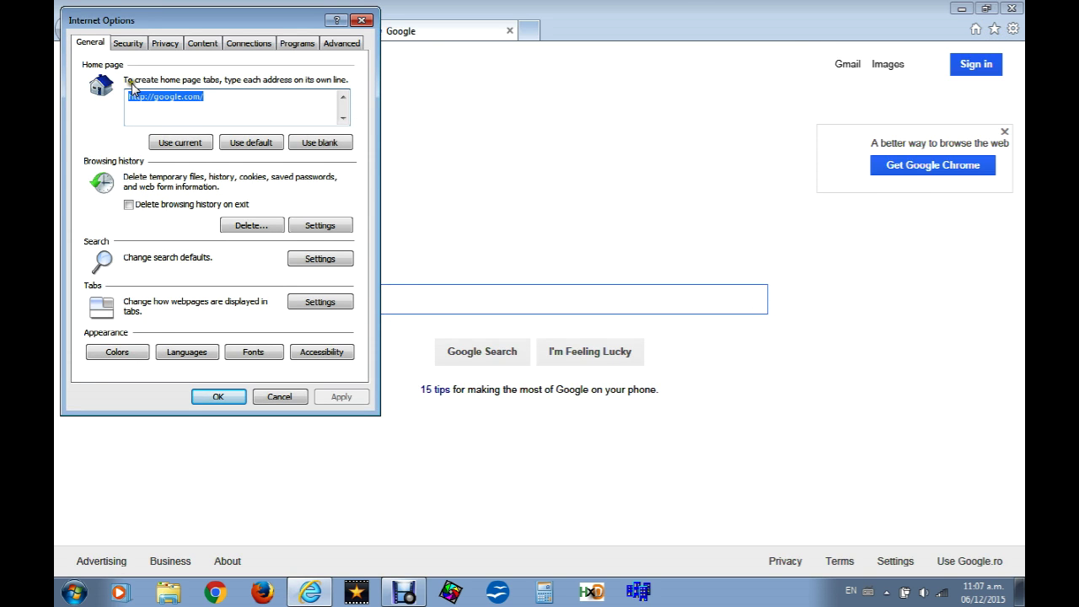
left_click(210, 101)
left_click_drag(163, 96, 210, 99)
left_click(214, 99)
type("nc")
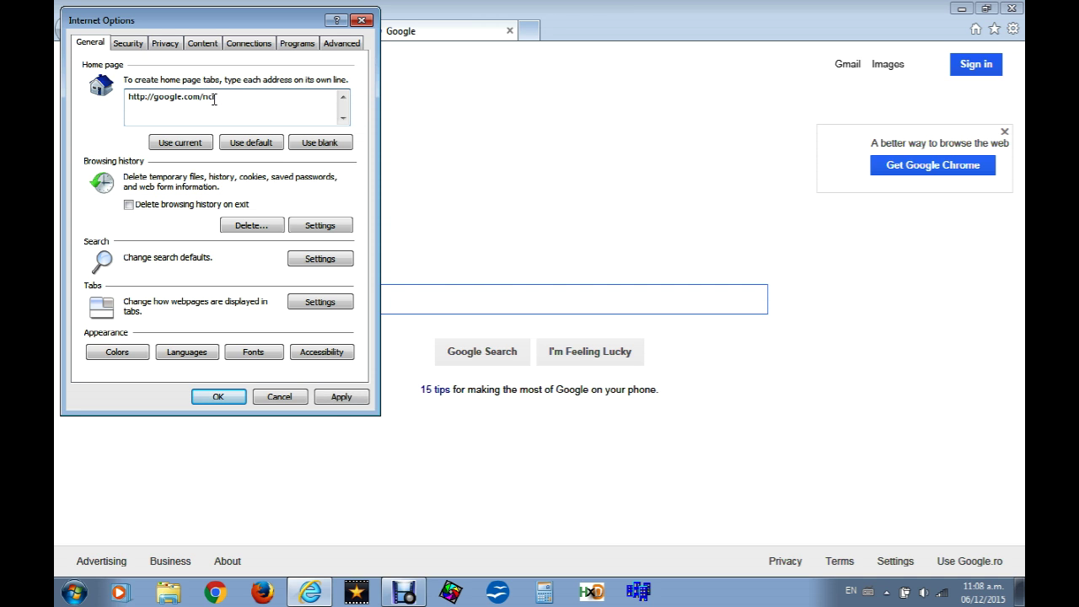
type("r")
left_click(338, 398)
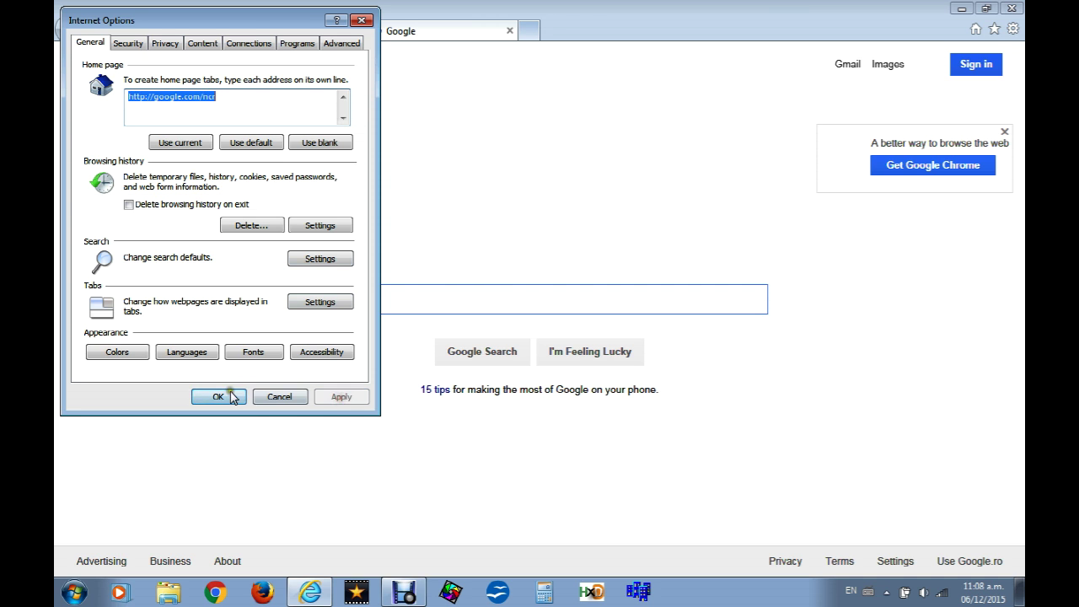
left_click(226, 397)
left_click(1011, 9)
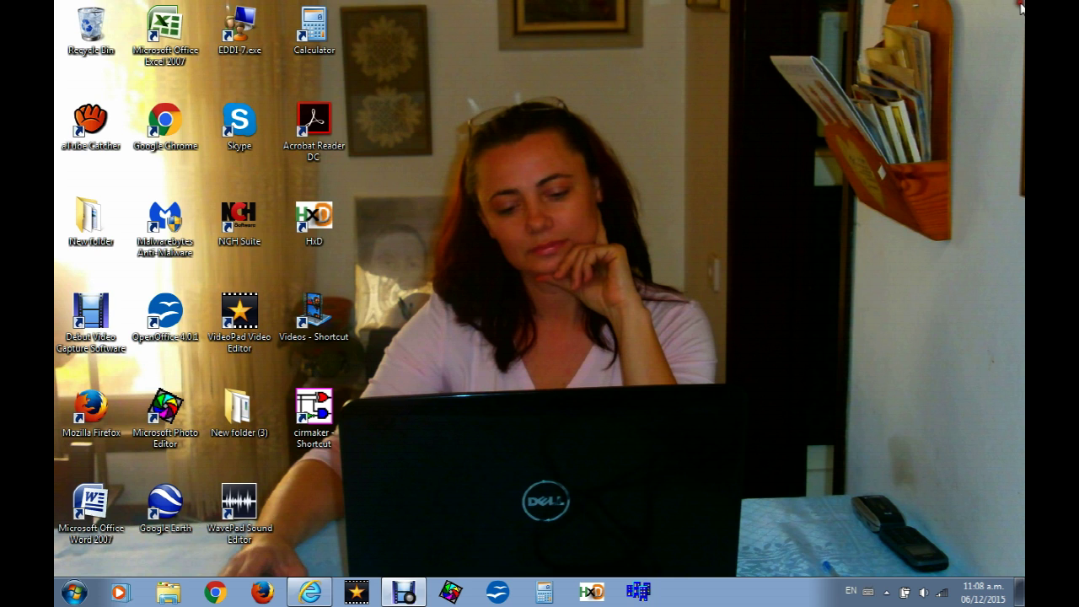
- Relaunch Chrome and Firefox to confirm they open English Google at google.com
left_click(215, 593)
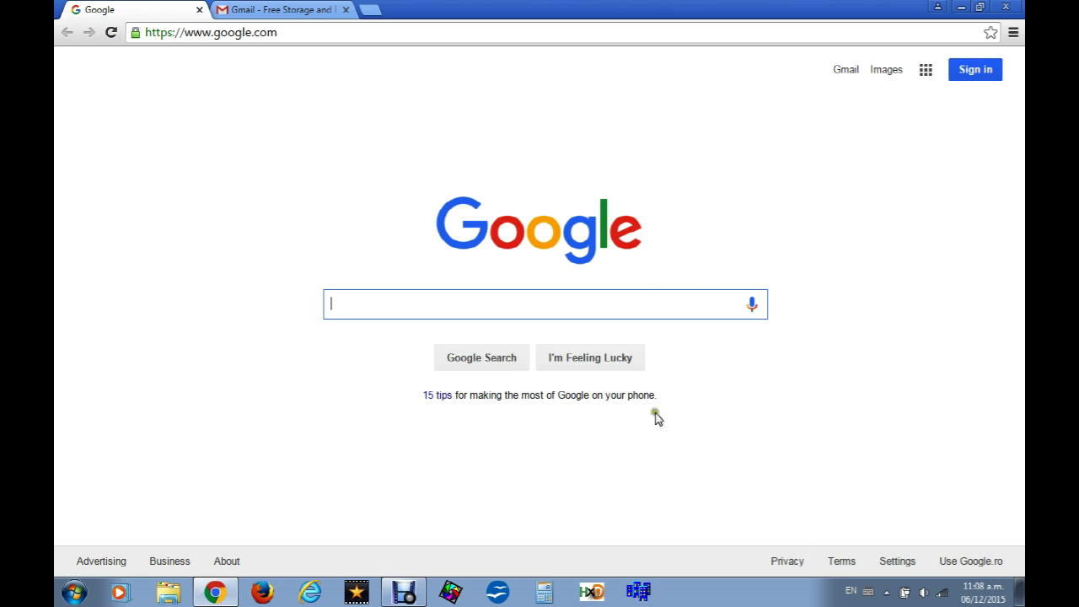
left_click(257, 596)
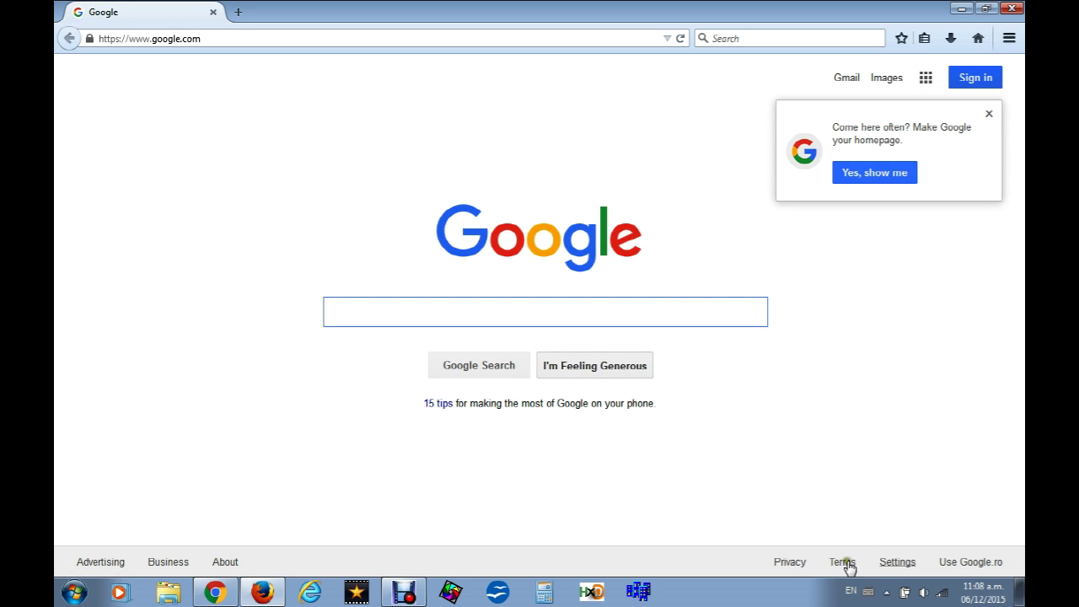
- Relaunch Internet Explorer to check that its start page is English Google
left_click(317, 600)
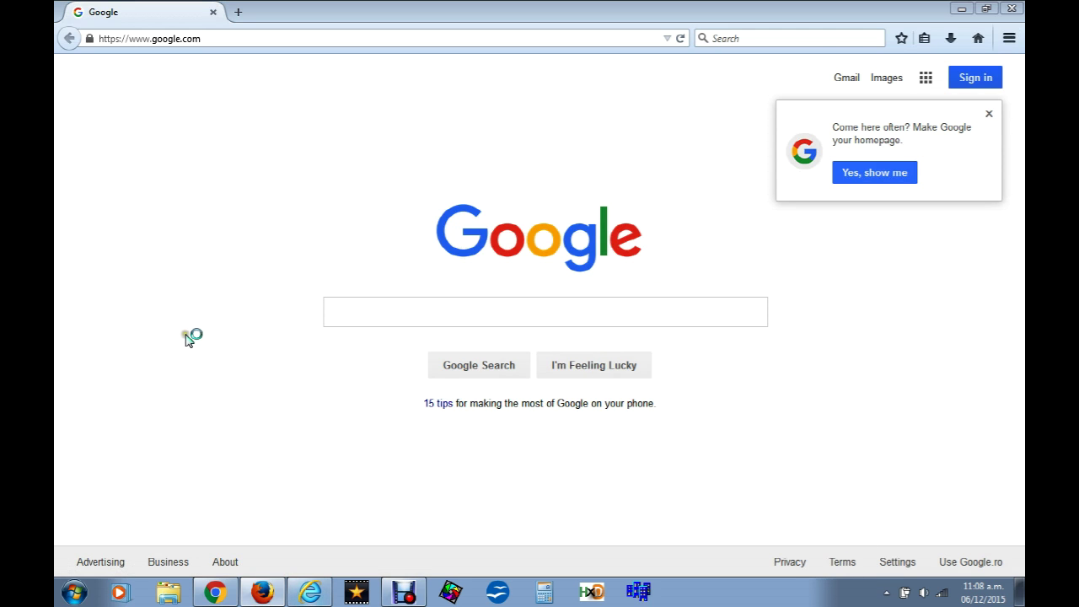